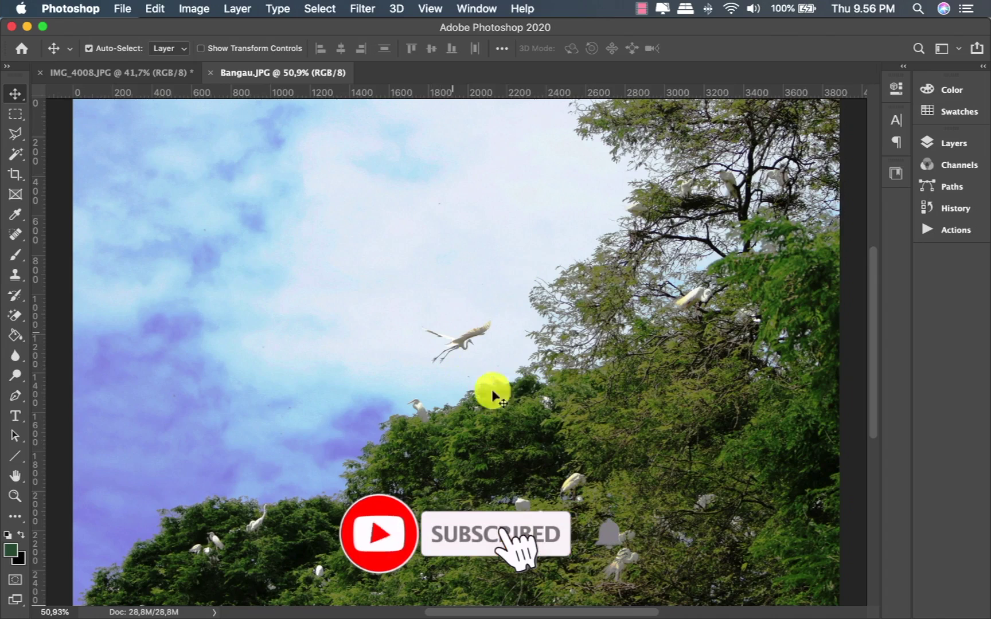
Check the egret photo Bangau.JPG's pixel dimensions in Image Size.
click(167, 73)
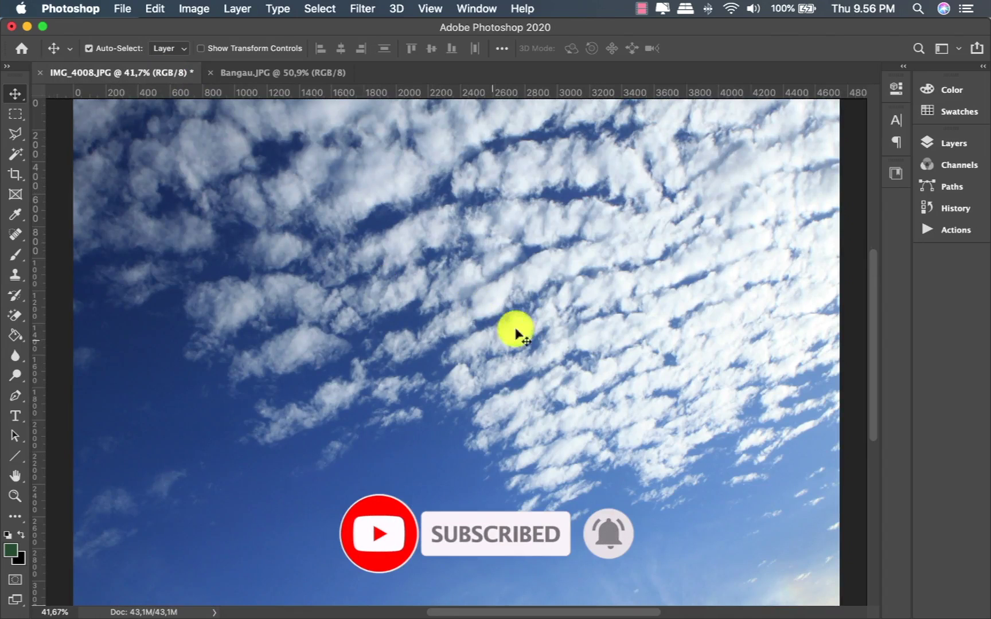
click(283, 75)
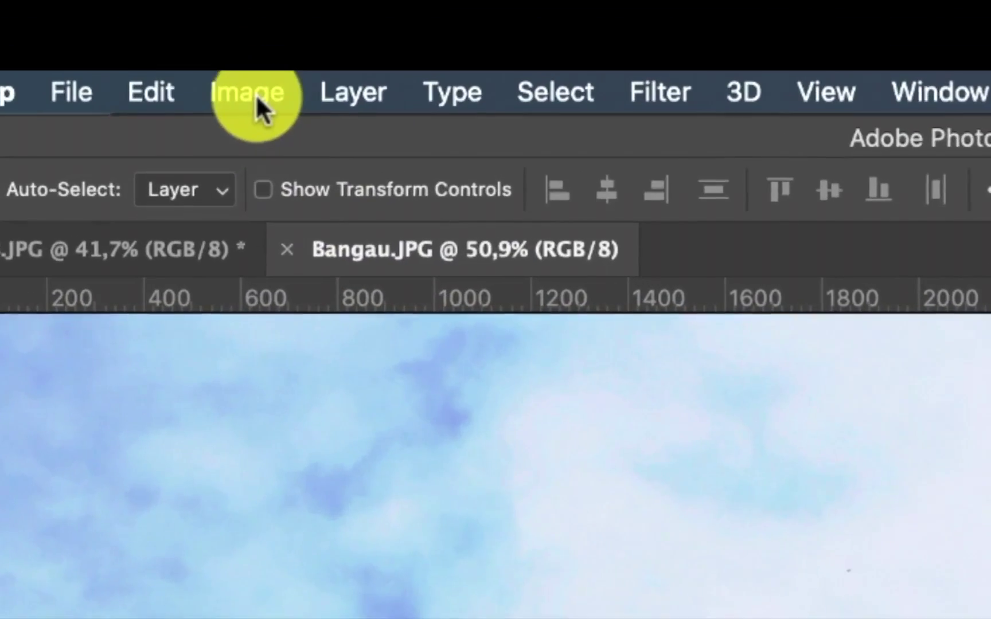
click(197, 9)
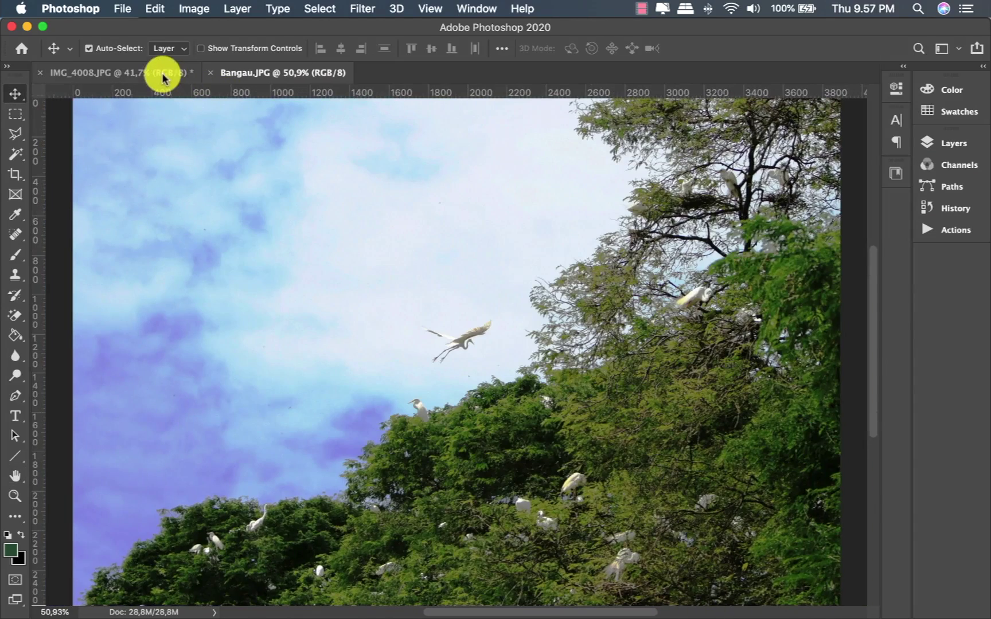
Resize the sky photo IMG_4008.JPG to a width of 3888 px.
click(162, 73)
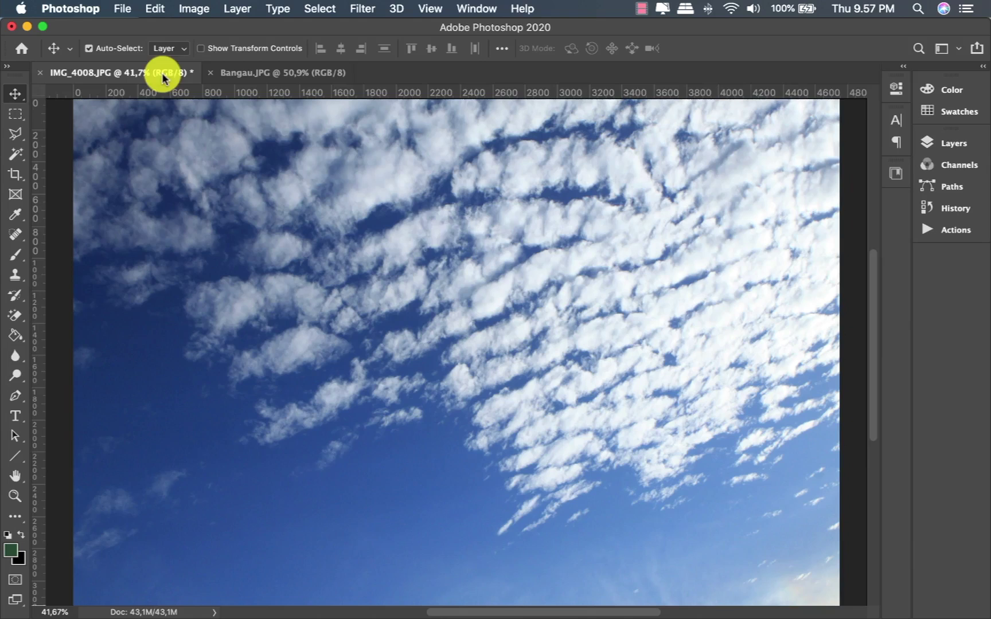
key(super+alt+i)
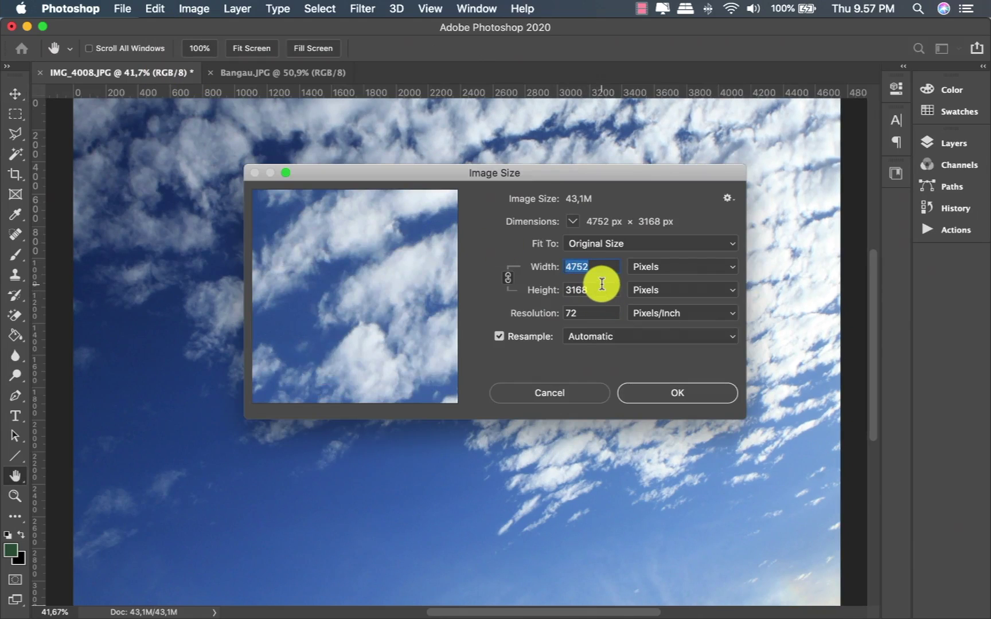
text(388)
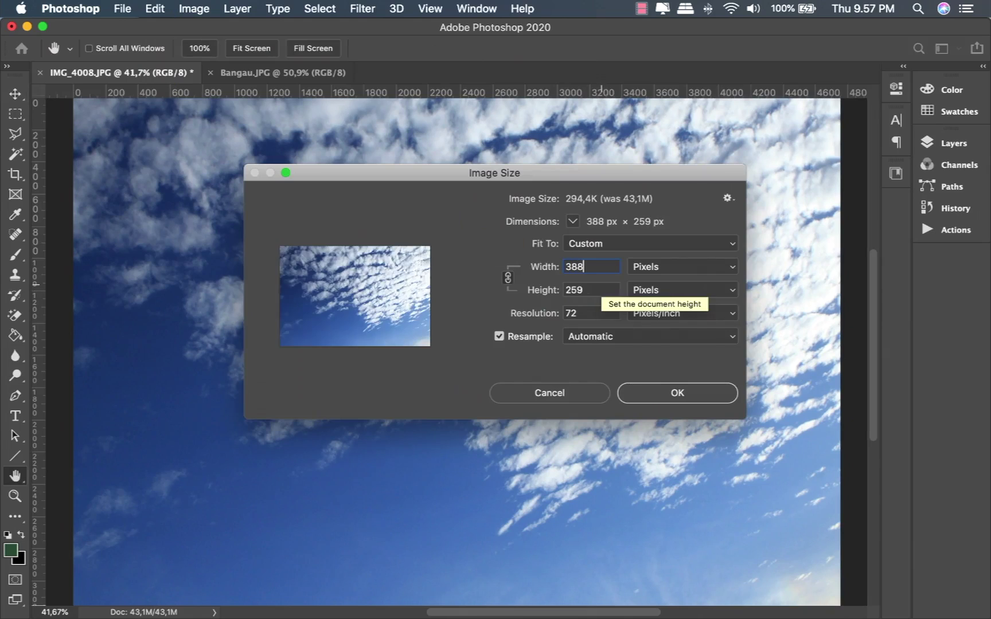
text(8)
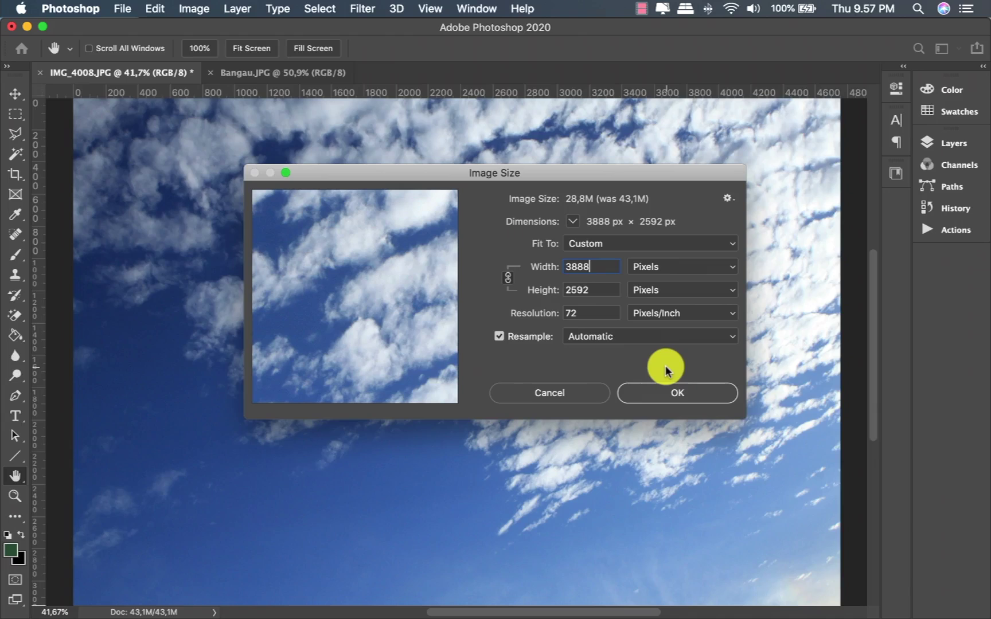
click(665, 393)
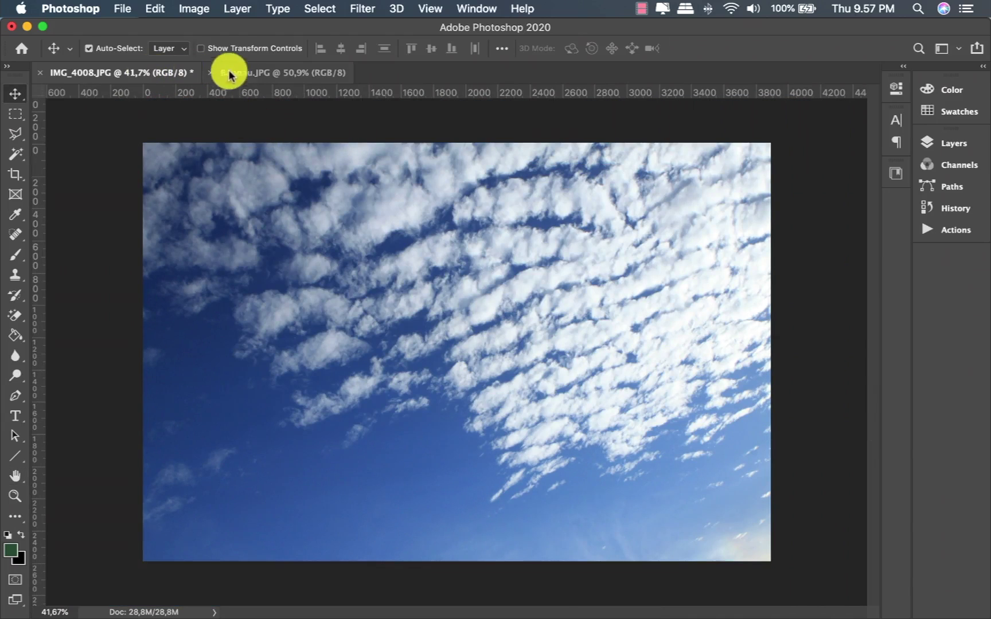
Copy all of Bangau.JPG and paste it into IMG_4008.JPG as Layer 1.
click(249, 73)
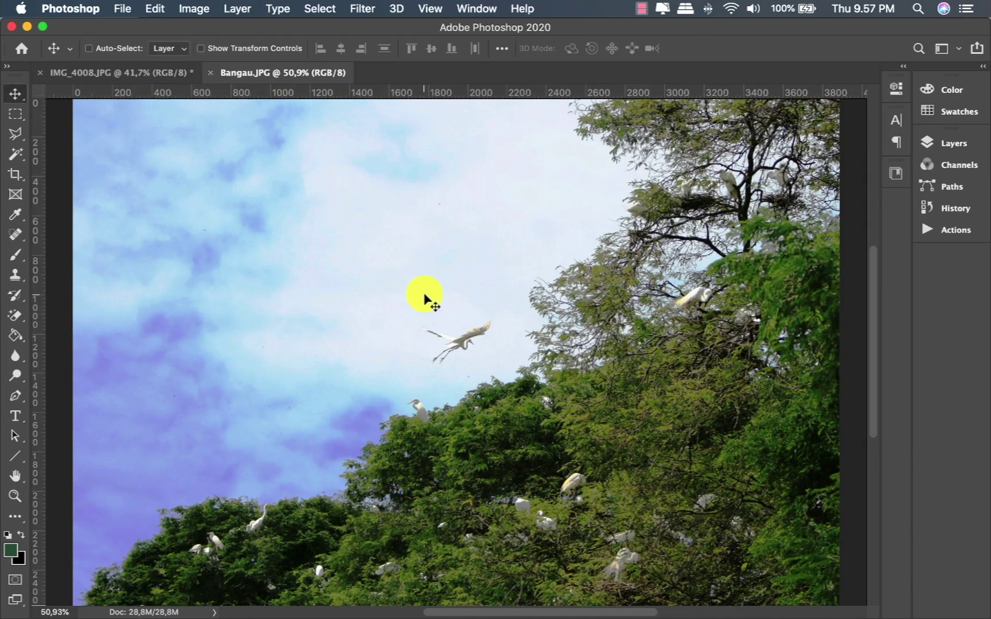
key(super)
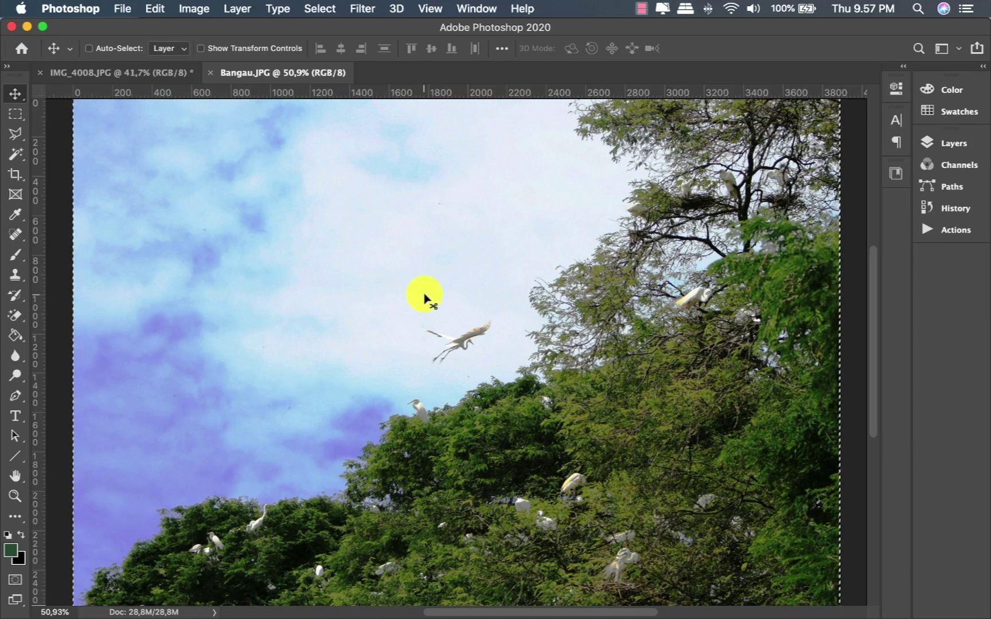
key(super)
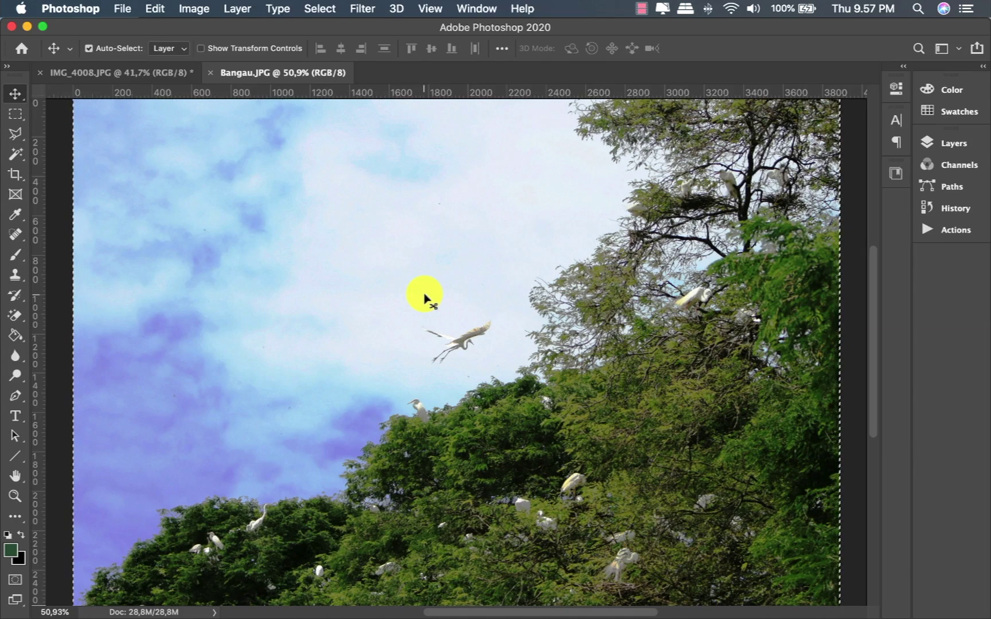
click(166, 72)
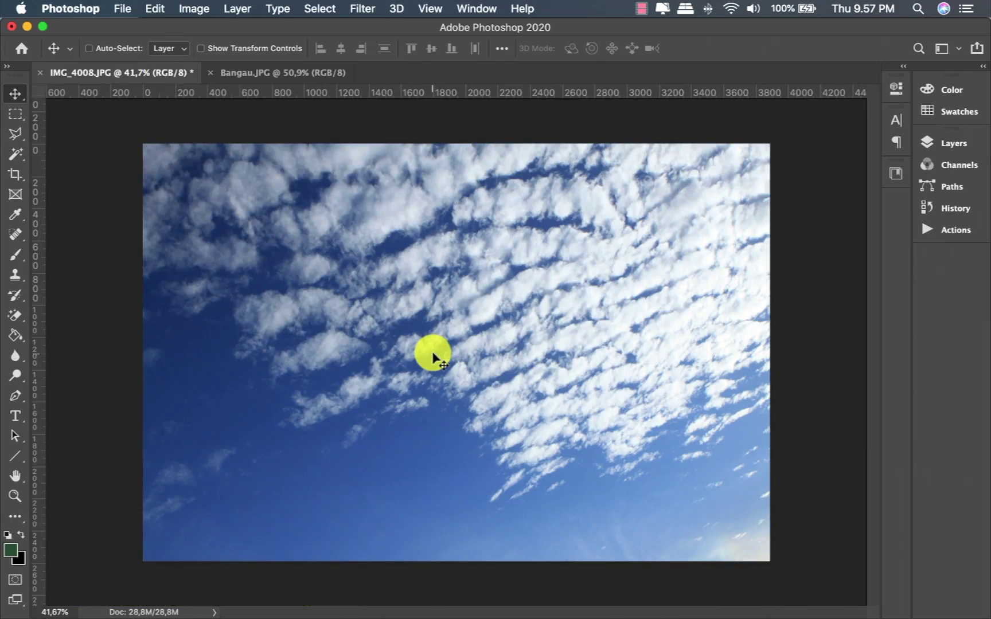
key(super+v)
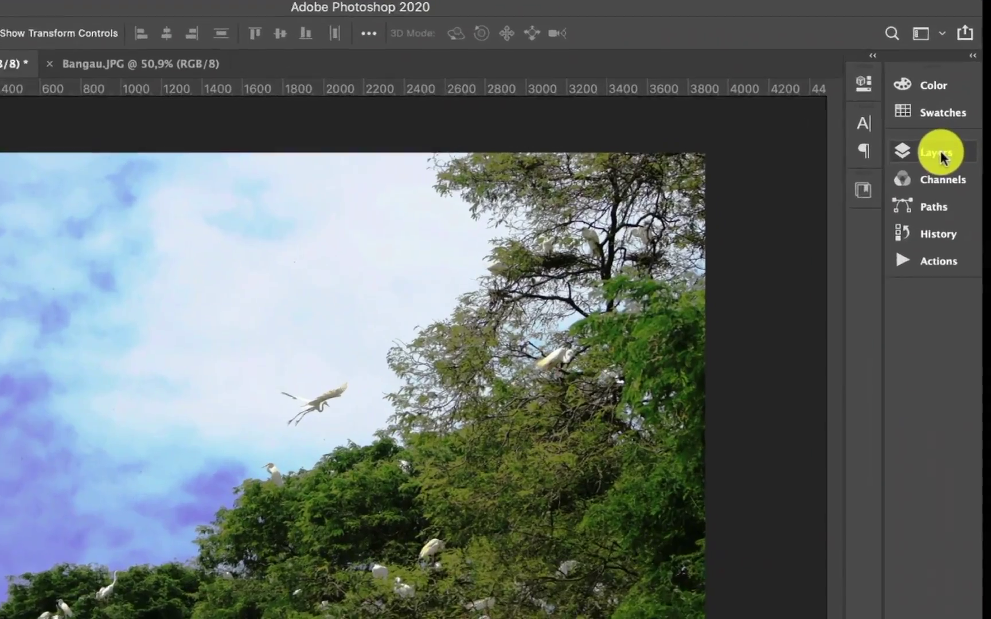
Duplicate Layer 1, hide the copy, and reselect Layer 1.
click(949, 144)
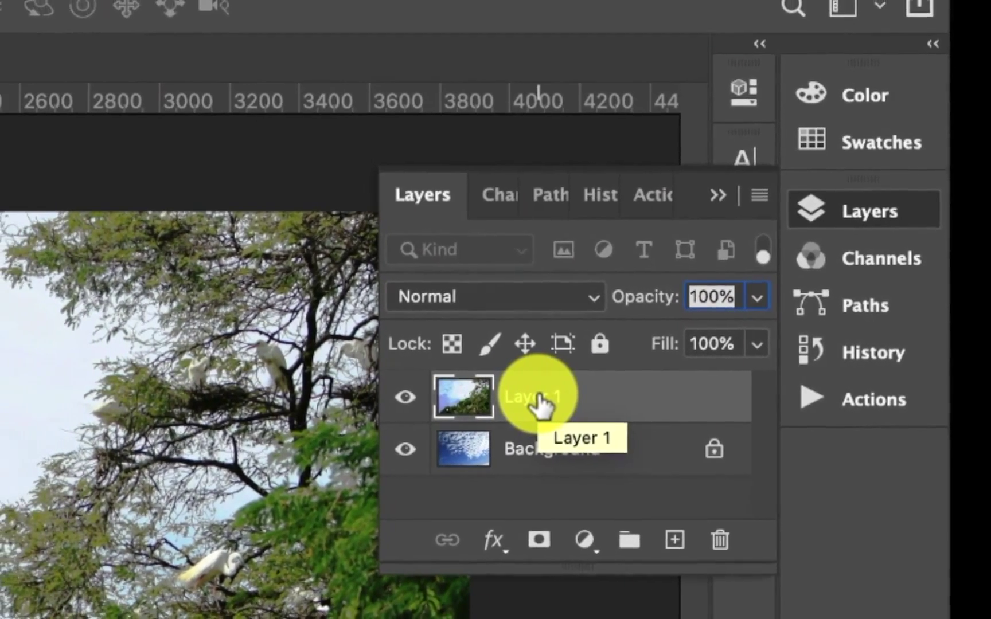
key(ctrl+j)
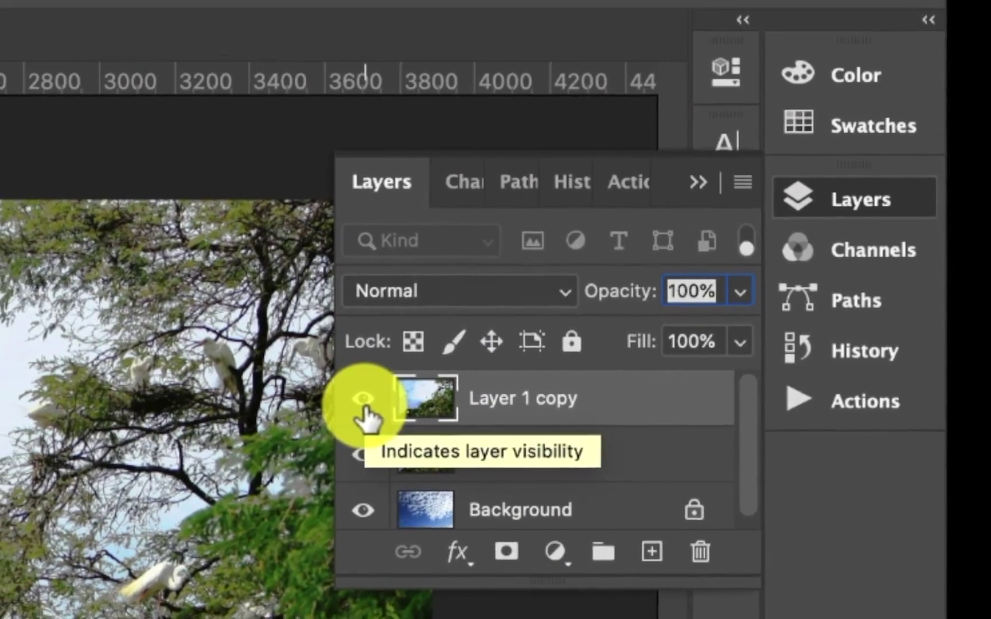
click(343, 402)
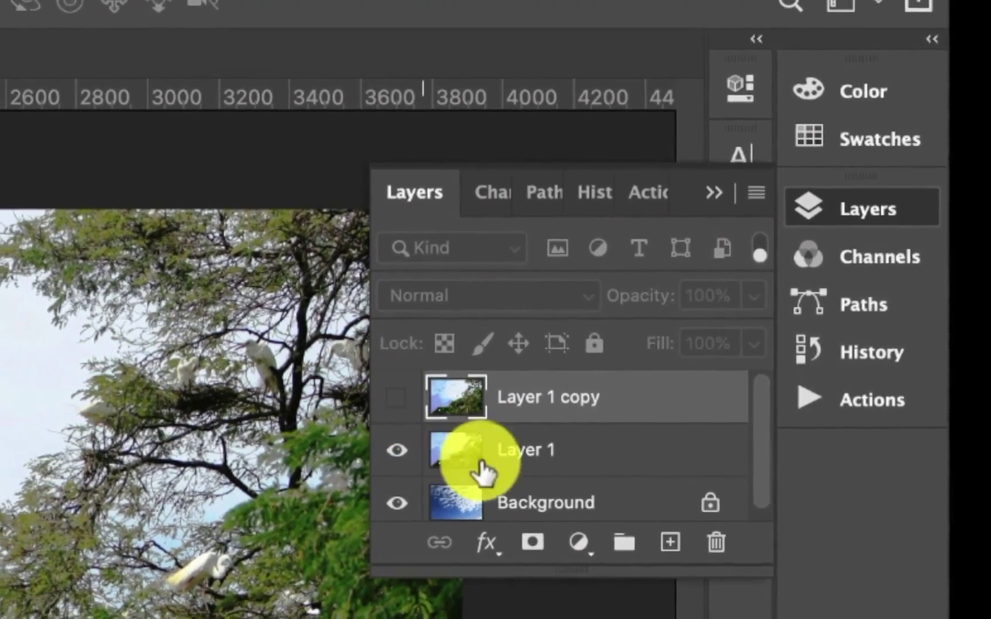
click(486, 450)
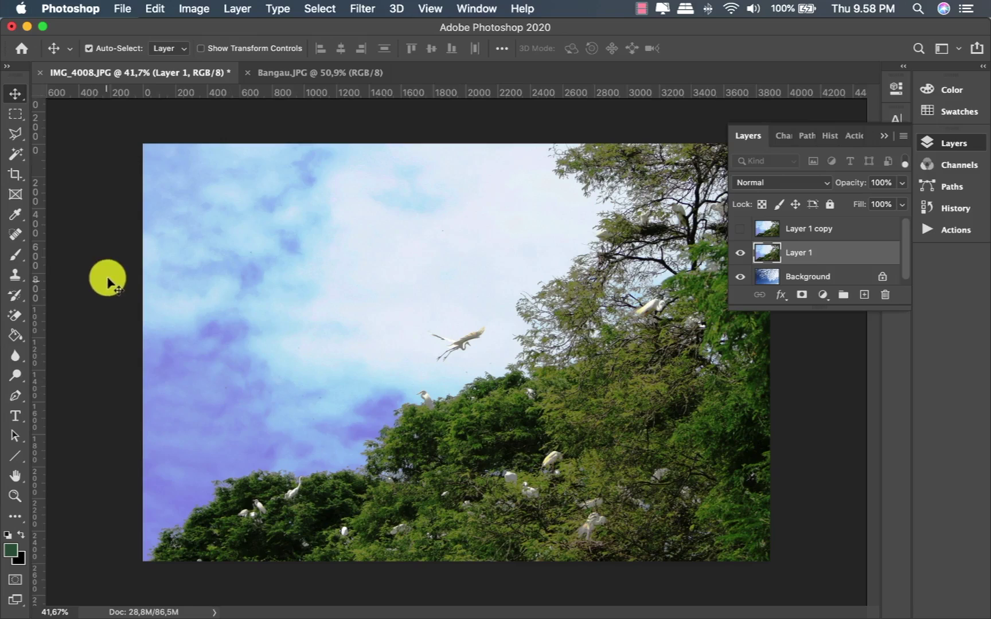
With the Polygonal Lasso at 66.7% zoom, start tracing from the bottom-left tree edge.
click(17, 137)
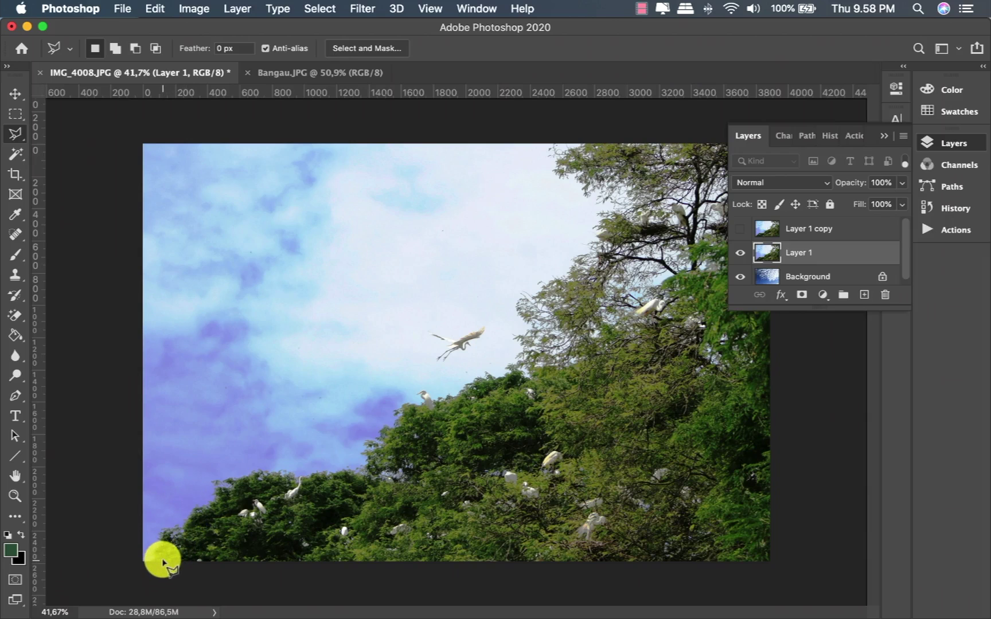
key(super+plus)
key(super+plus)
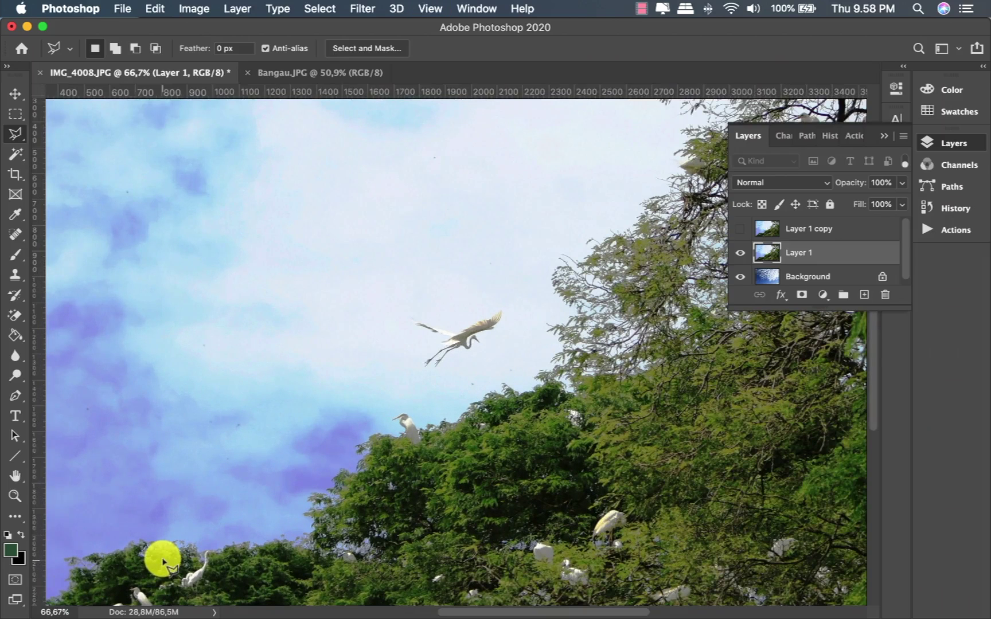
scroll(162, 561, down, 5)
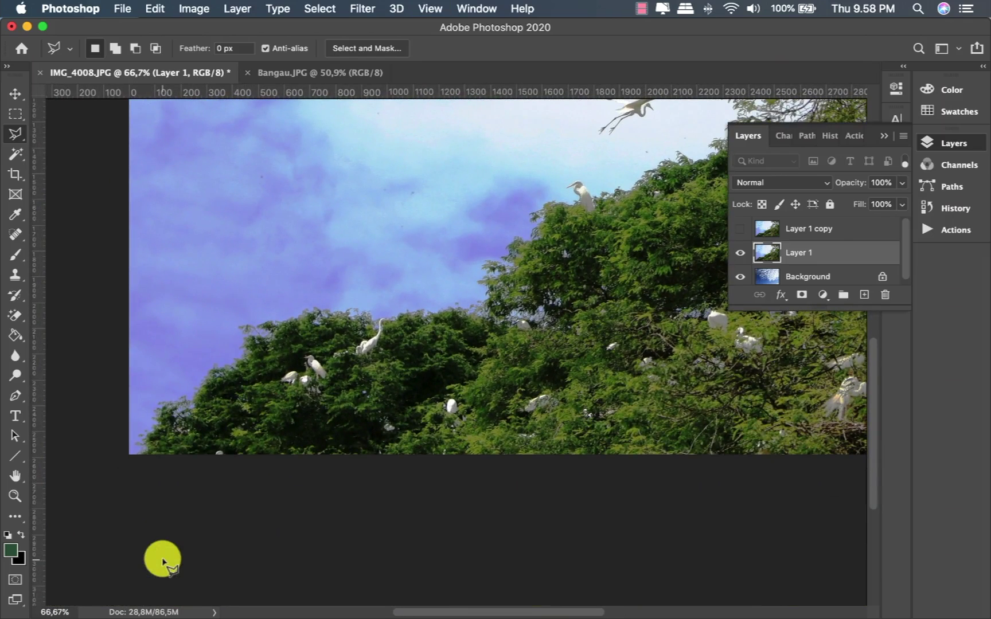
click(147, 454)
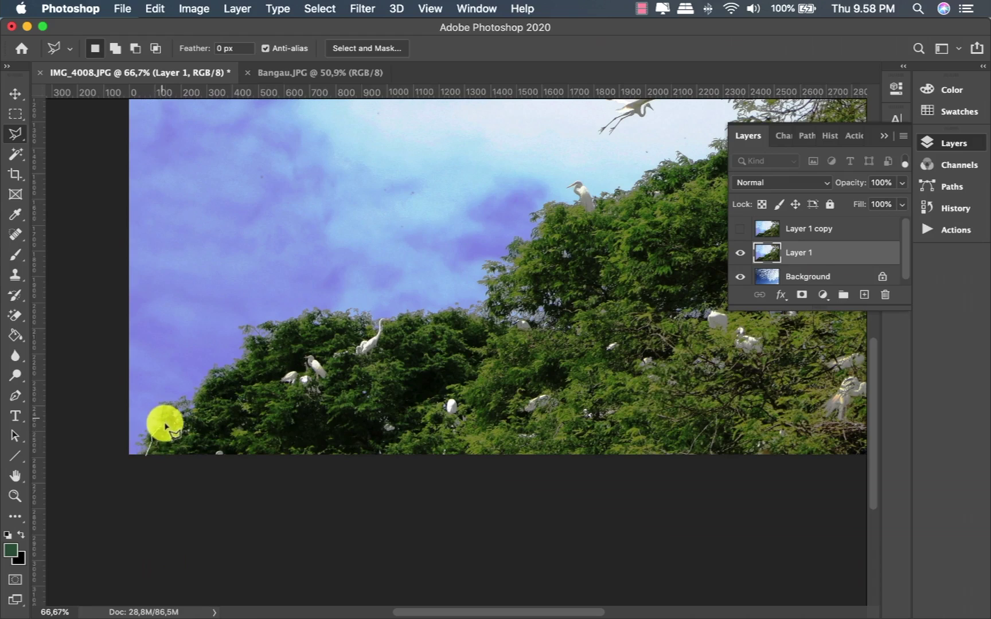
click(165, 414)
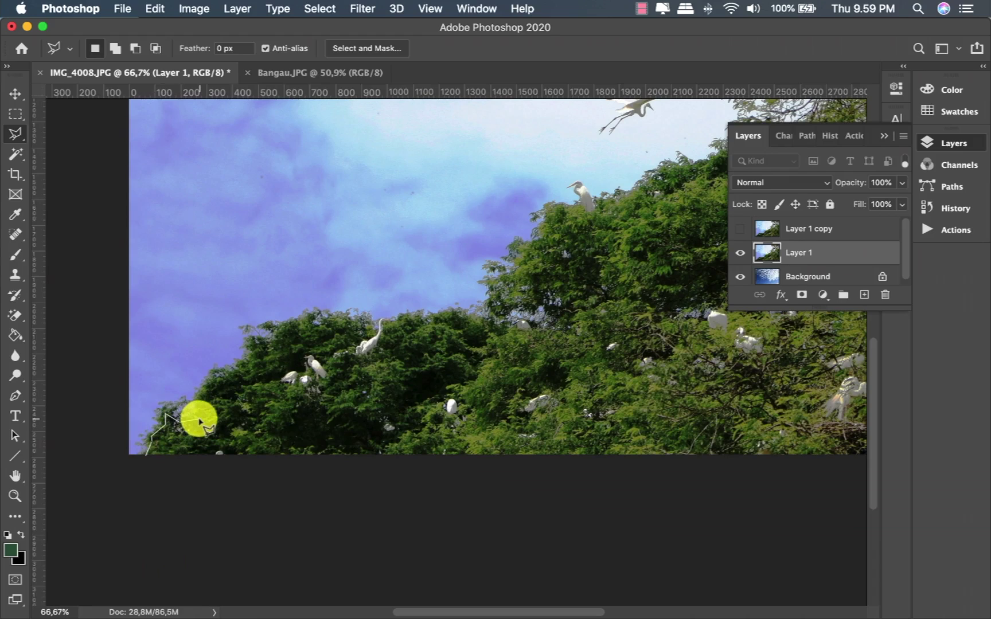
click(200, 417)
click(253, 338)
click(313, 321)
Trace the lasso along the treetops and down the right edge, closing it around the trees.
key(super+minus)
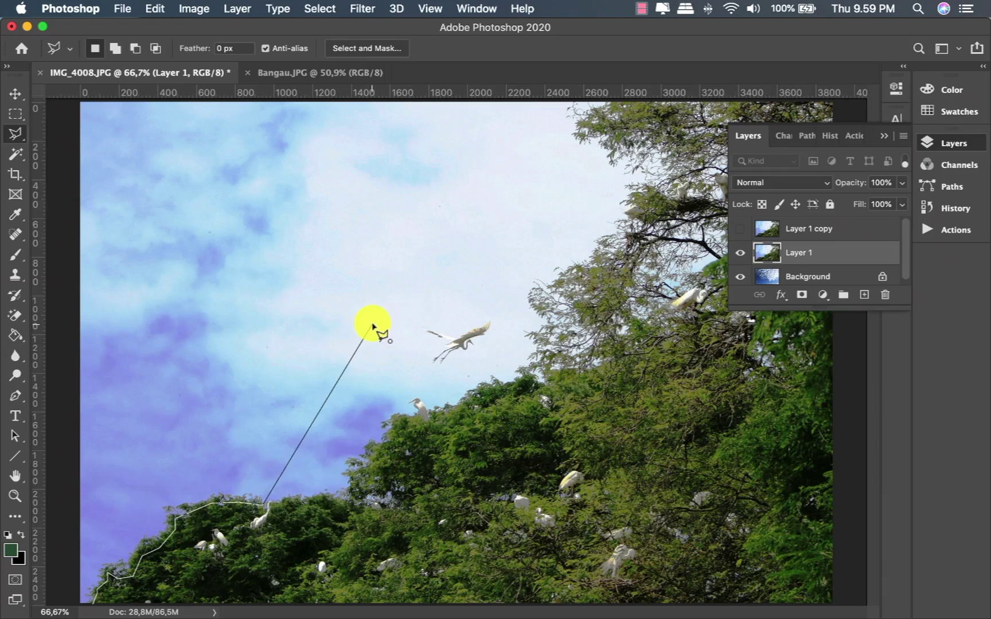
click(317, 499)
click(355, 480)
click(397, 419)
click(443, 412)
click(490, 389)
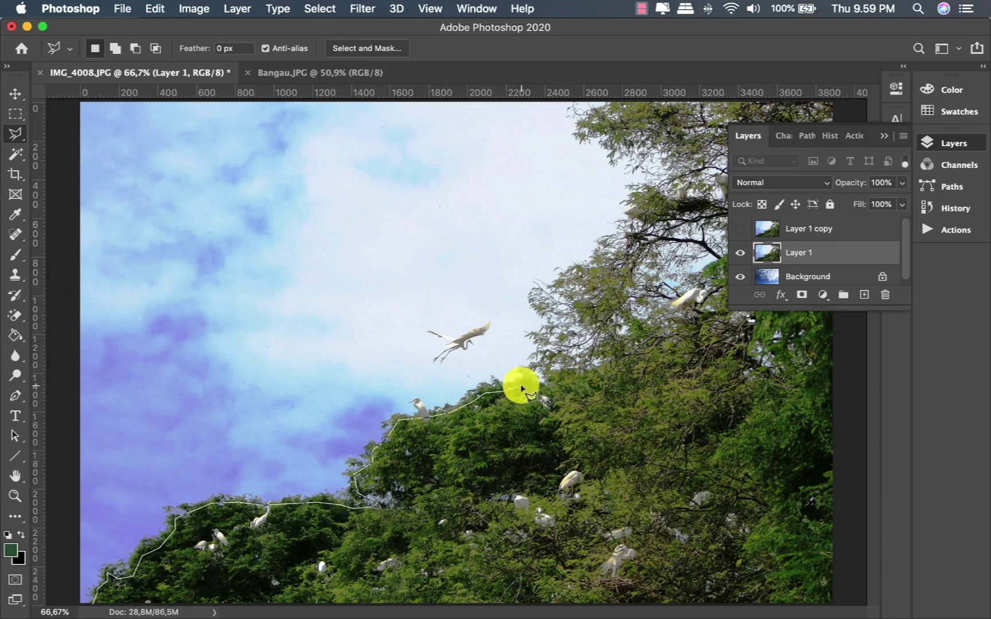
click(527, 377)
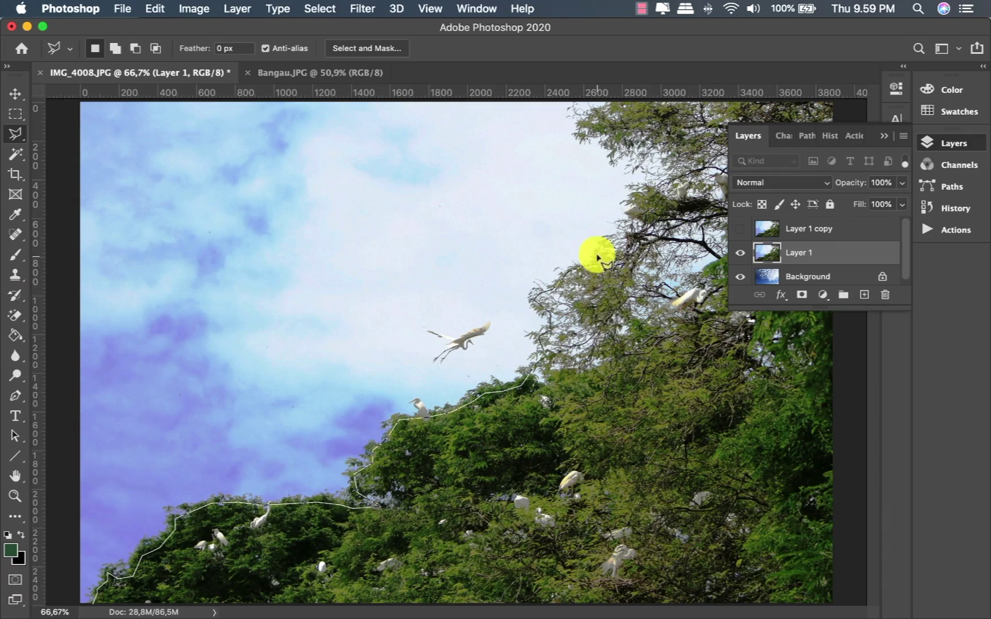
click(601, 98)
key(super+minus)
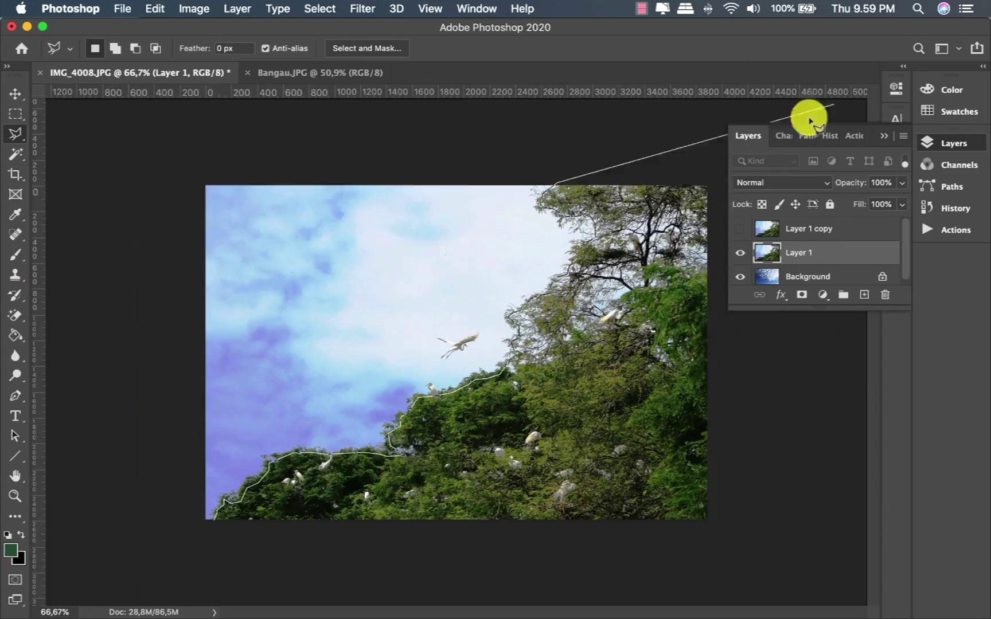
click(712, 169)
double_click(708, 523)
Zoom in on the perched egrets and Shift-add them to the selection.
key(super+plus)
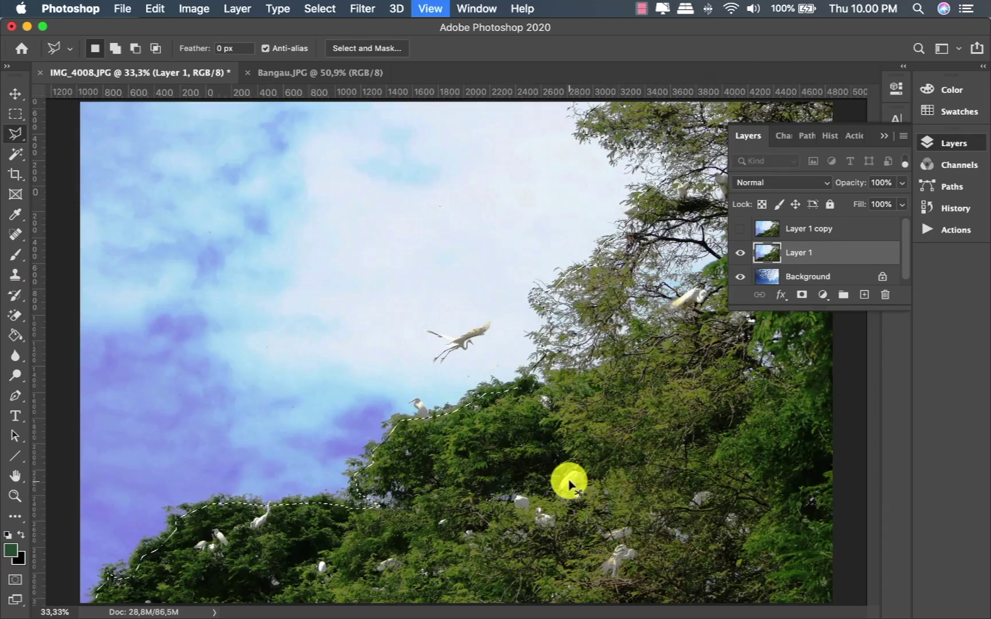
key(super+plus)
key(super+plus)
key(super+plus)
key(super+plus)
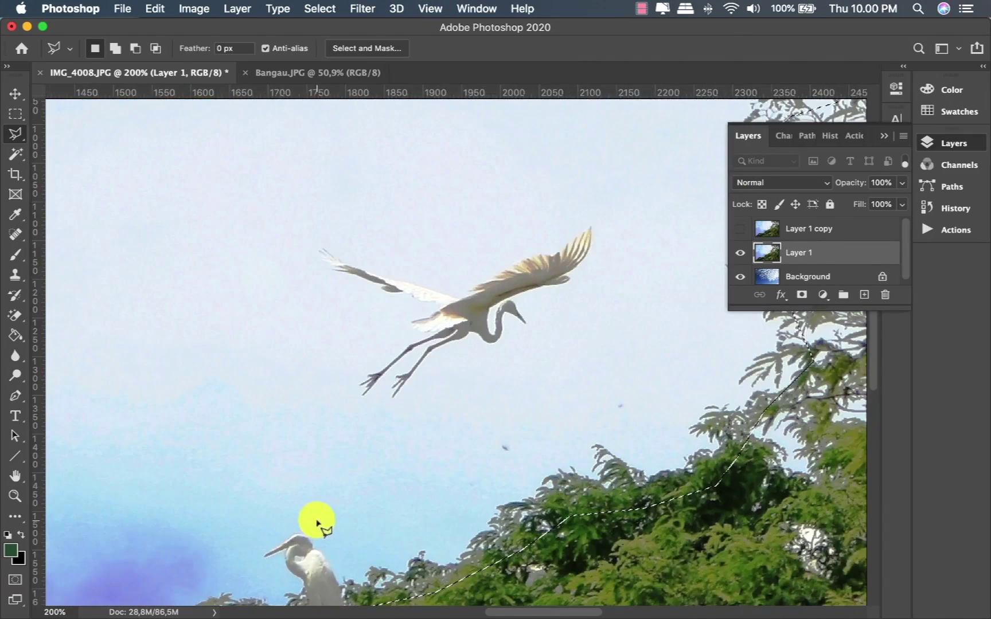
scroll(316, 523, down, 5)
scroll(317, 523, left, 3)
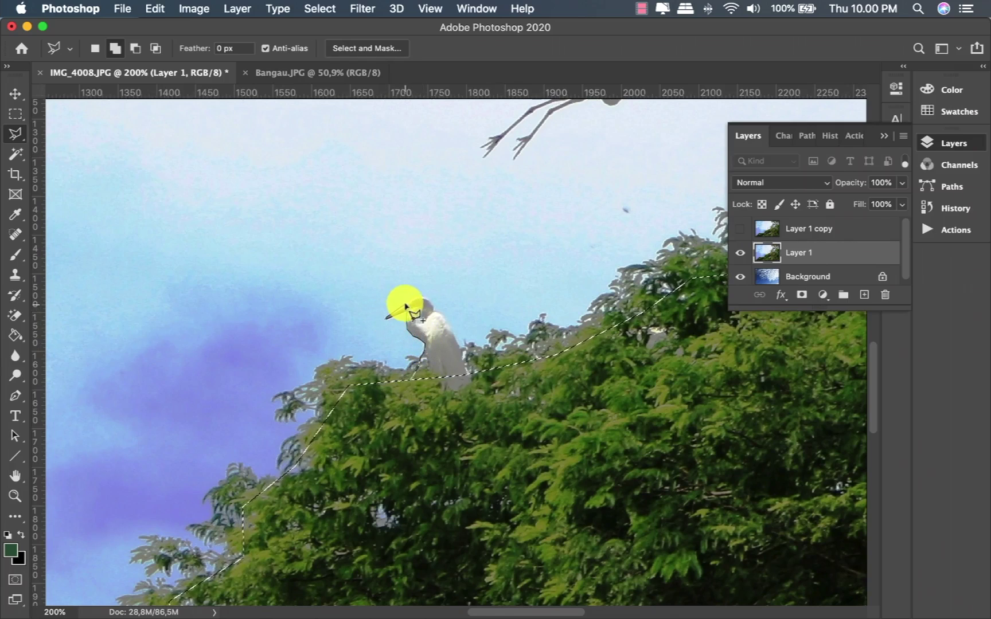
scroll(443, 434, left, 10)
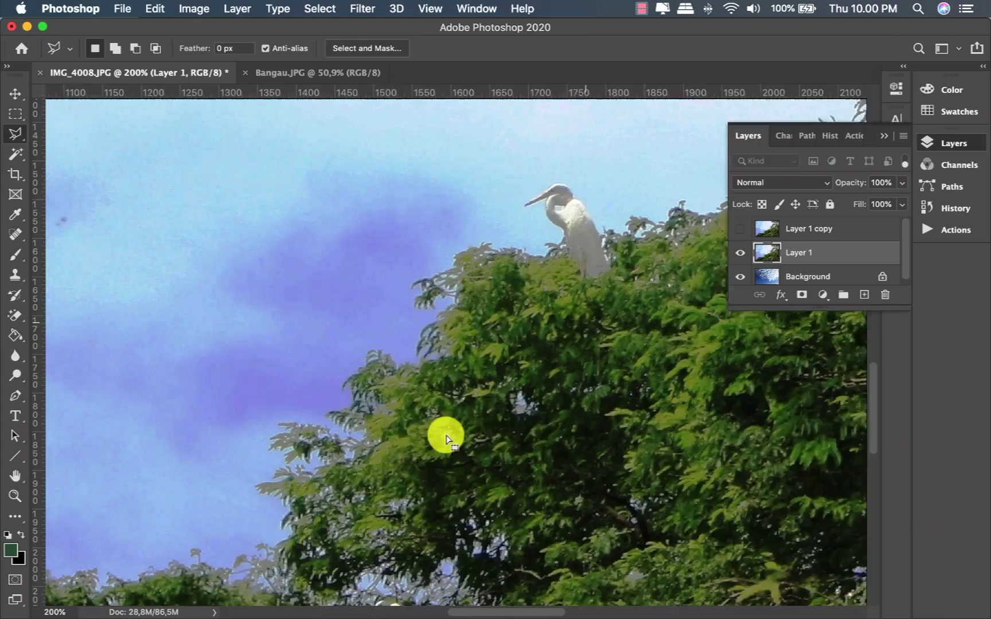
scroll(443, 434, left, 8)
scroll(443, 434, down, 4)
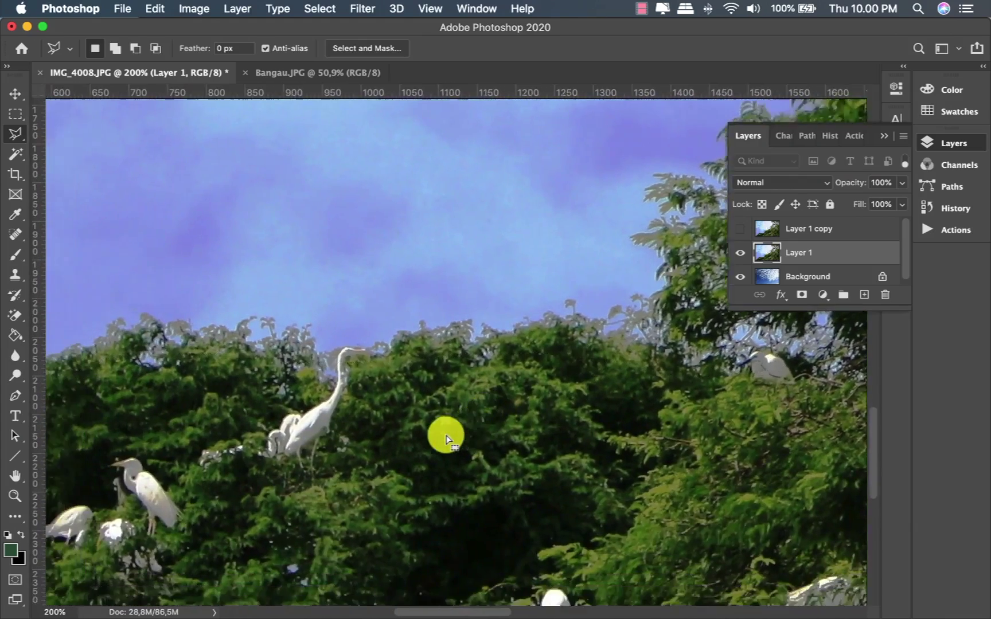
key(shift)
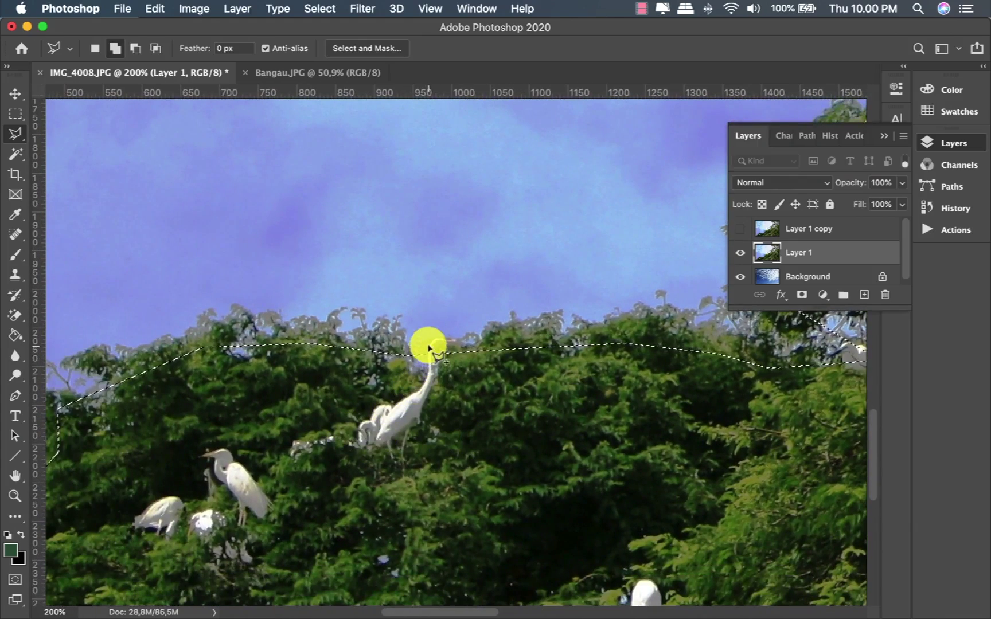
scroll(436, 354, right, 3)
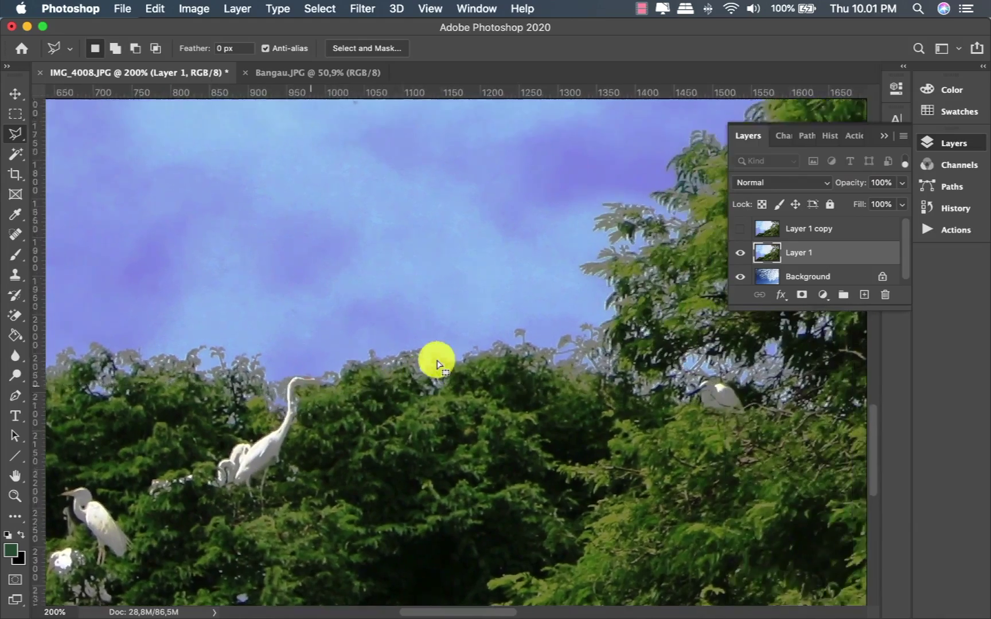
scroll(436, 359, right, 3)
scroll(436, 358, up, 3)
scroll(453, 315, up, 3)
scroll(487, 193, up, 4)
Shift-trace the flying egret with the Magnetic Lasso while zoomed in, then zoom back out.
scroll(490, 193, up, 5)
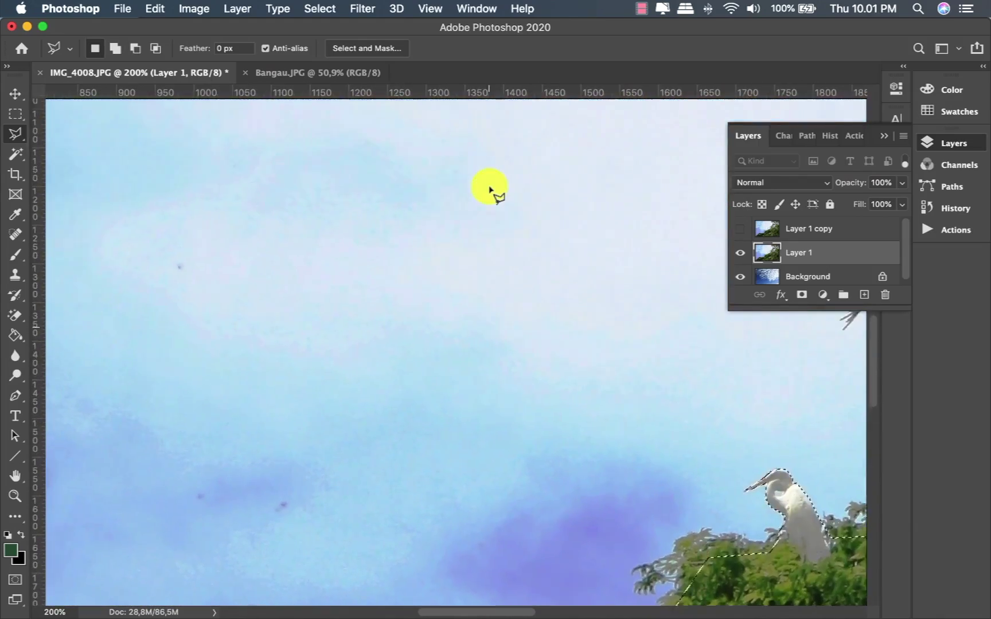
scroll(442, 328, down, 5)
key(super+plus)
key(super+plus)
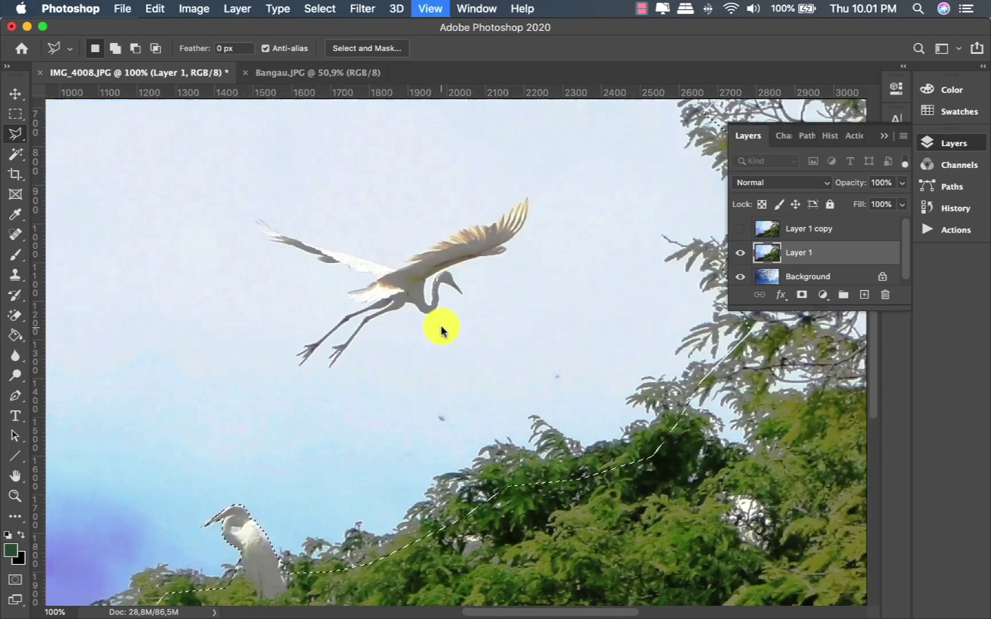
key(super+plus)
scroll(426, 303, up, 2)
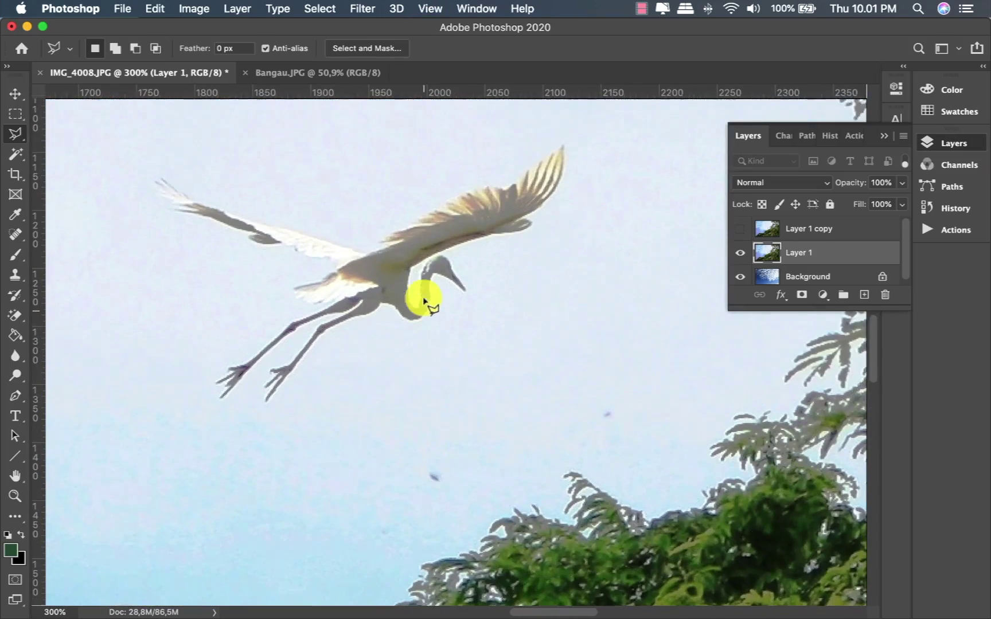
scroll(421, 287, left, 1)
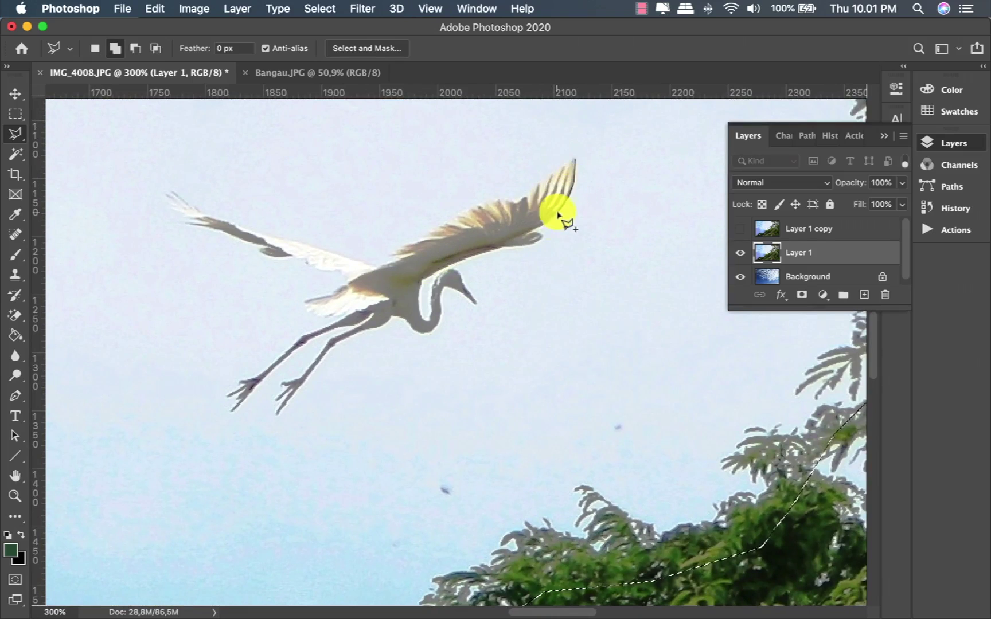
click(574, 164)
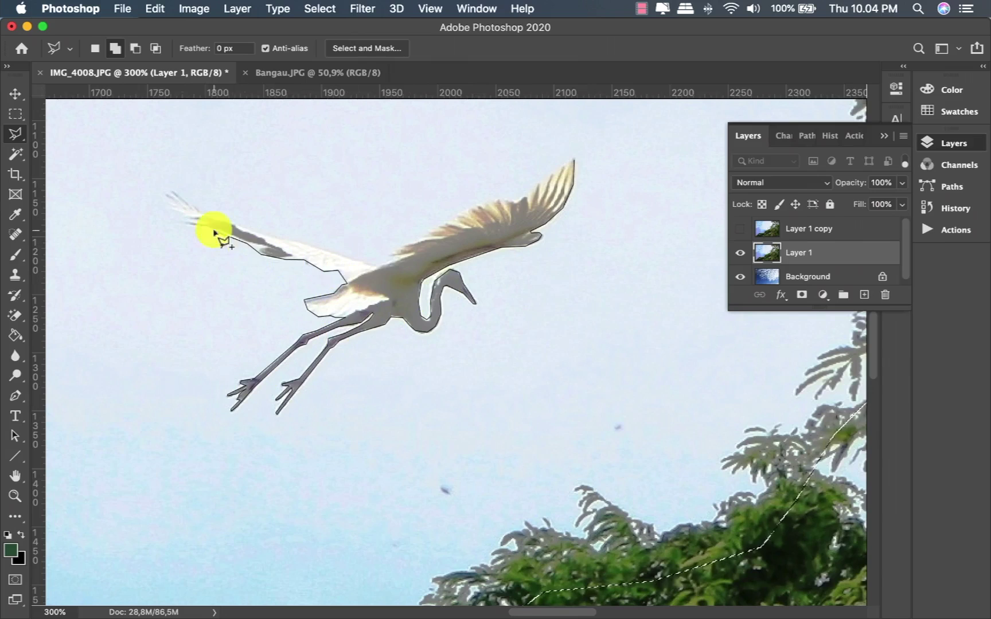
click(563, 166)
key(super+minus)
key(super+minus)
key(super+minus)
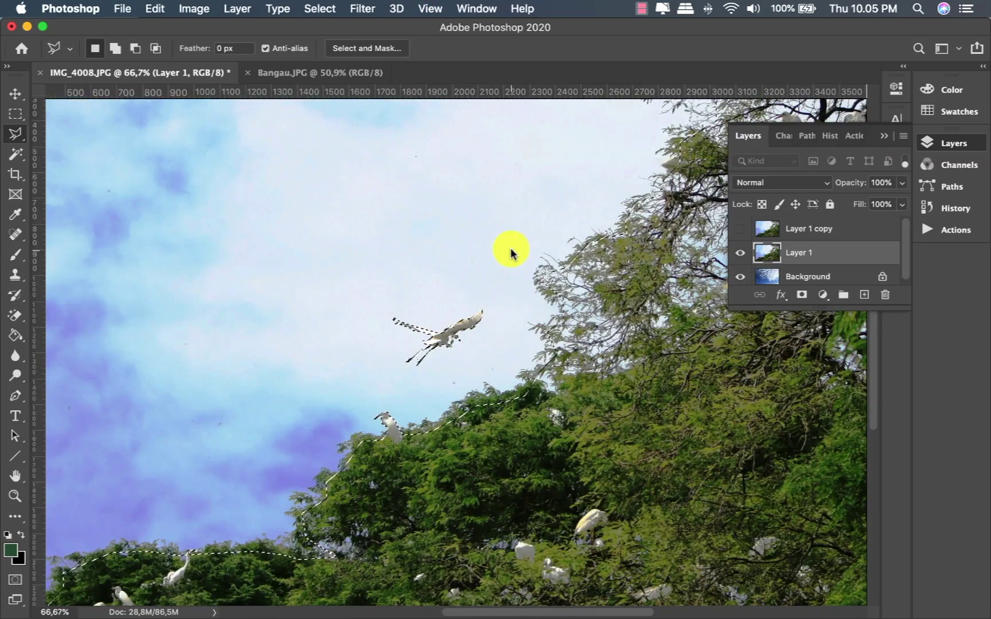
key(super+minus)
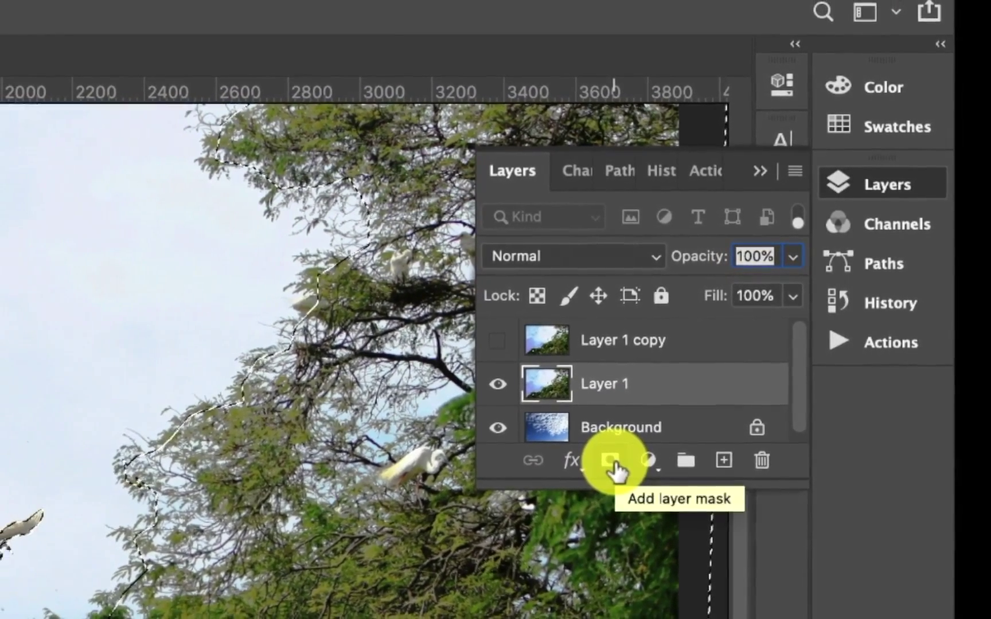
Add a layer mask to Layer 1 from the selection and unhide Layer 1 copy.
click(615, 463)
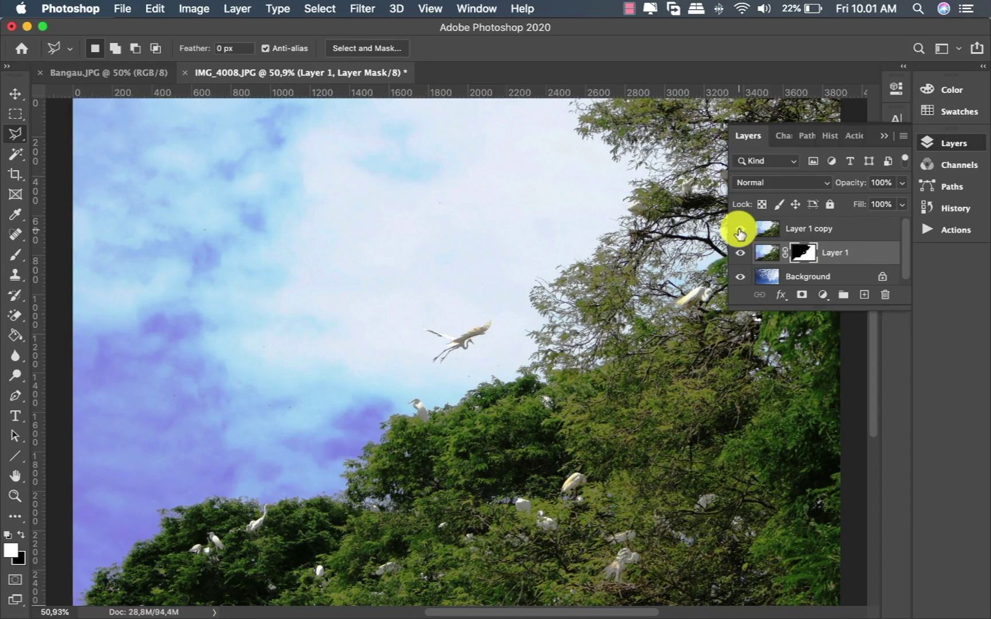
click(740, 230)
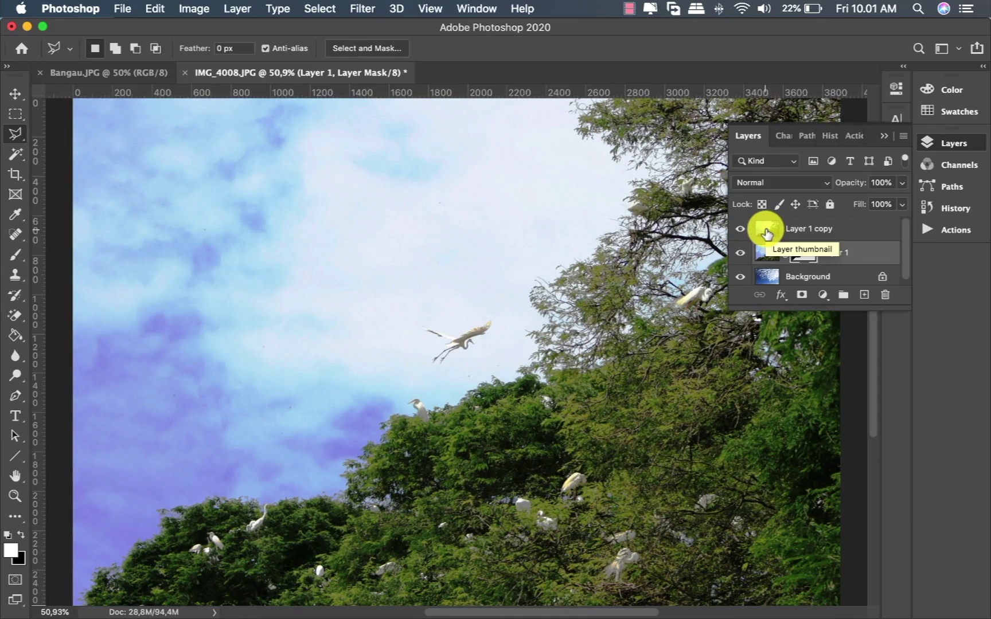
Set Layer 1 copy's Blend If to Blue with This Layer's white slider split at 99/177.
click(767, 233)
double_click(767, 232)
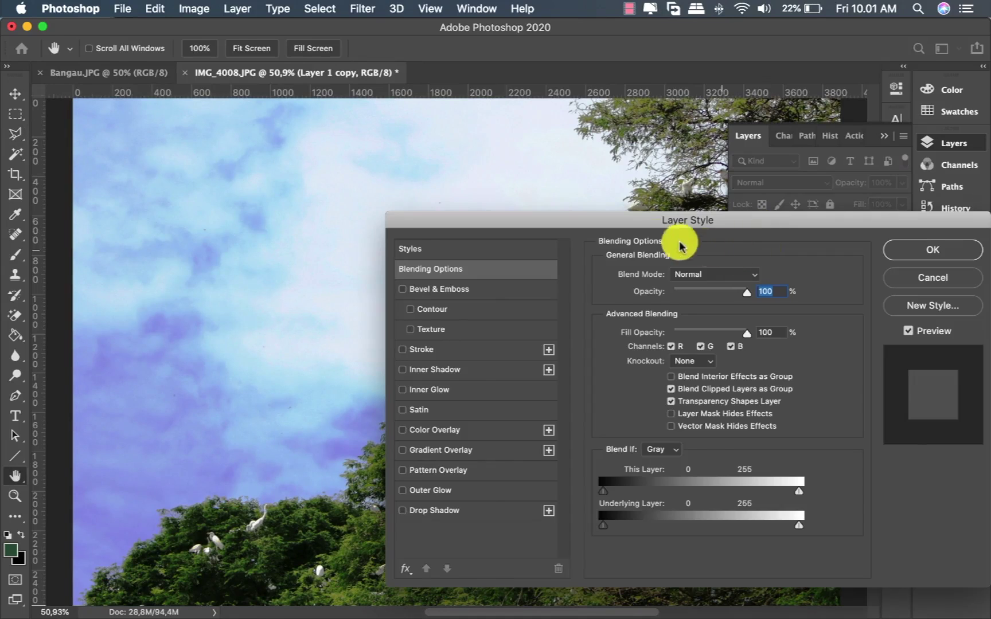
drag(572, 216, 695, 143)
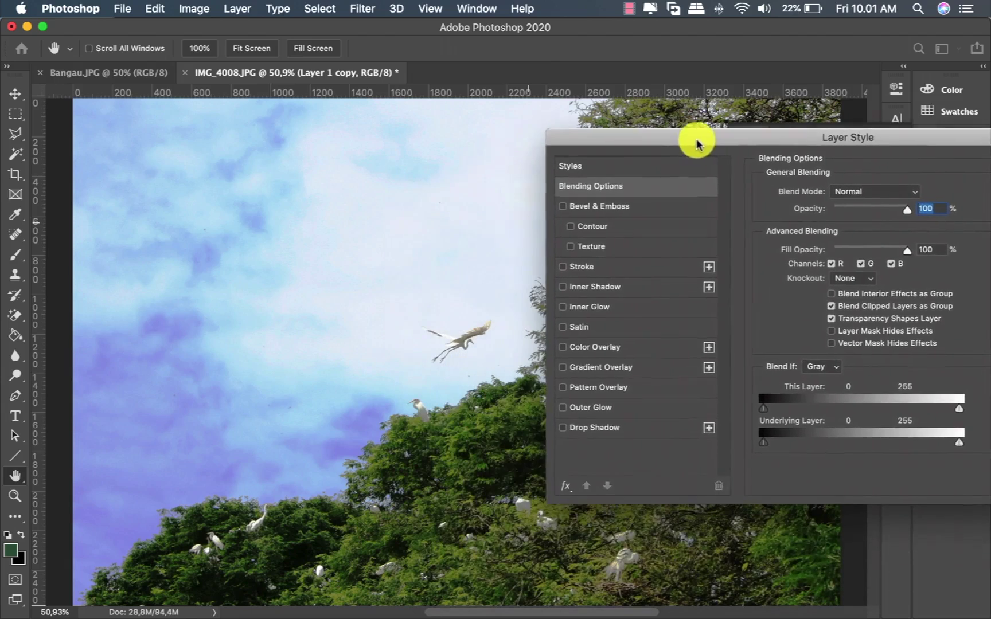
click(824, 365)
click(826, 400)
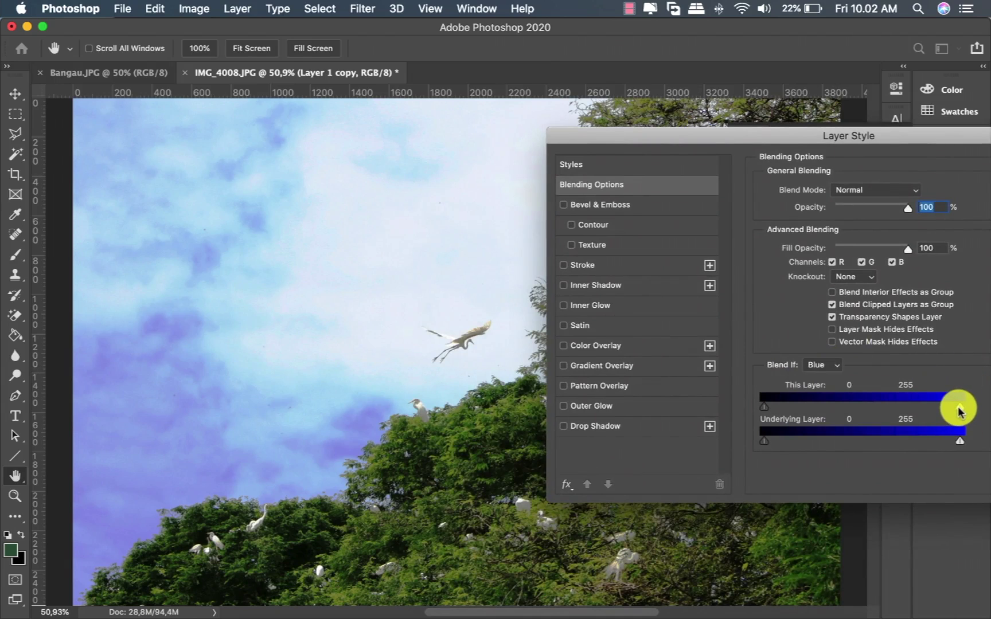
drag(958, 411, 912, 412)
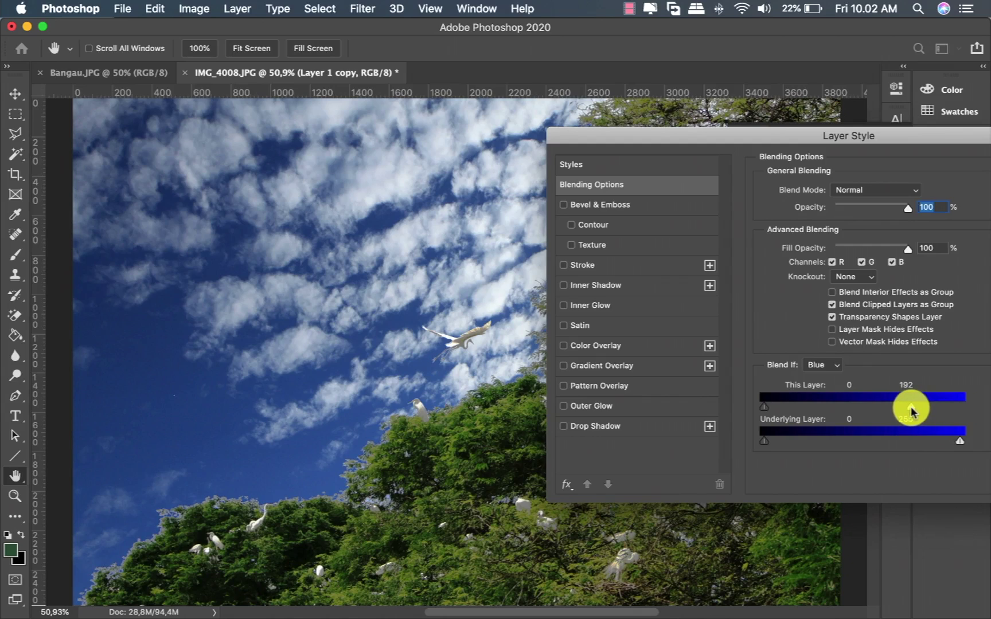
drag(912, 411, 895, 412)
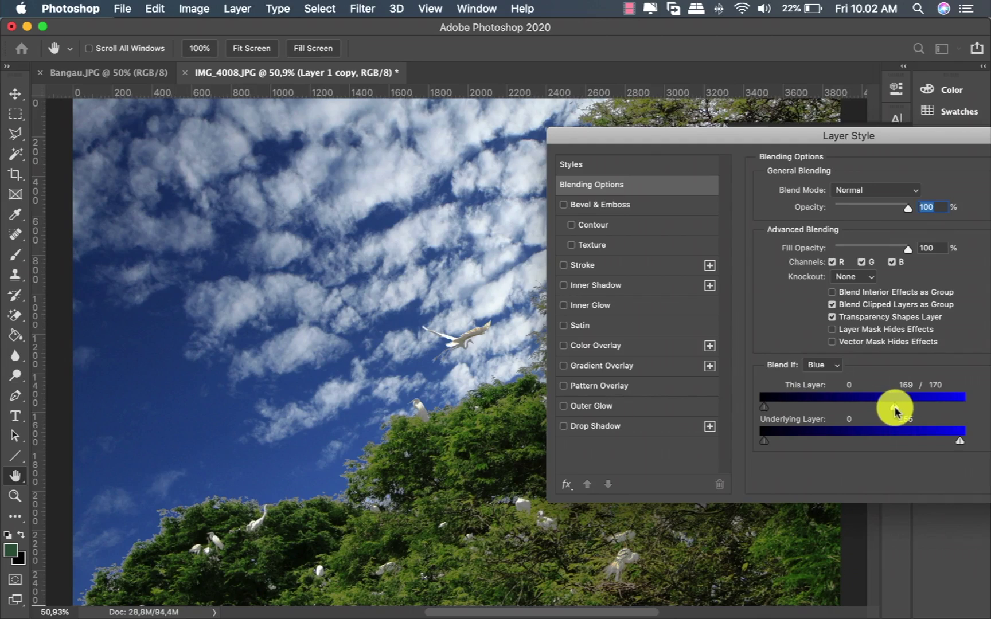
mouse_move(895, 412)
mouse_down()
mouse_move(838, 412)
mouse_move(900, 411)
mouse_up()
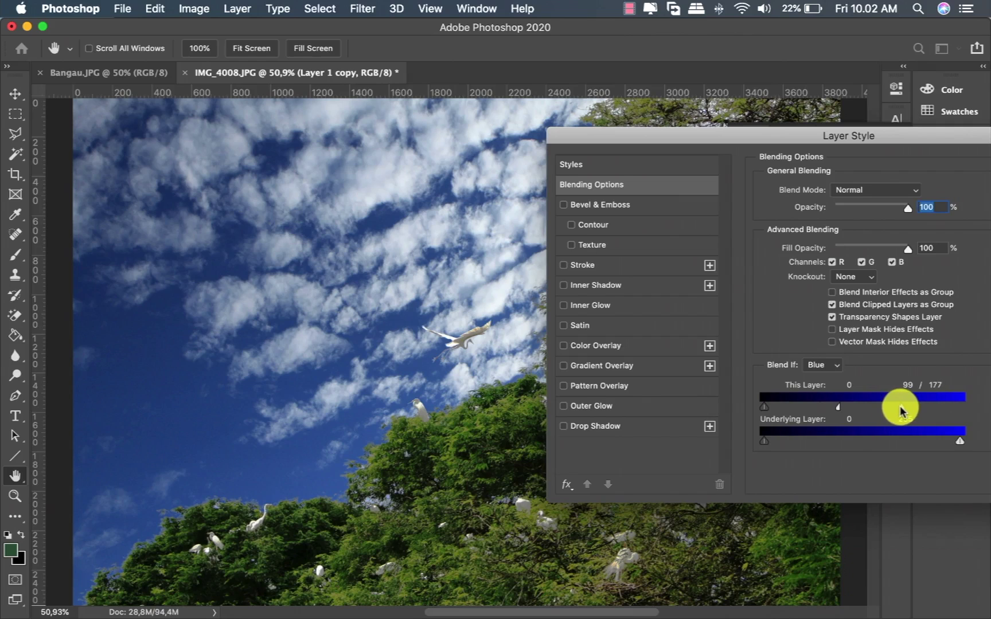
drag(862, 133, 694, 169)
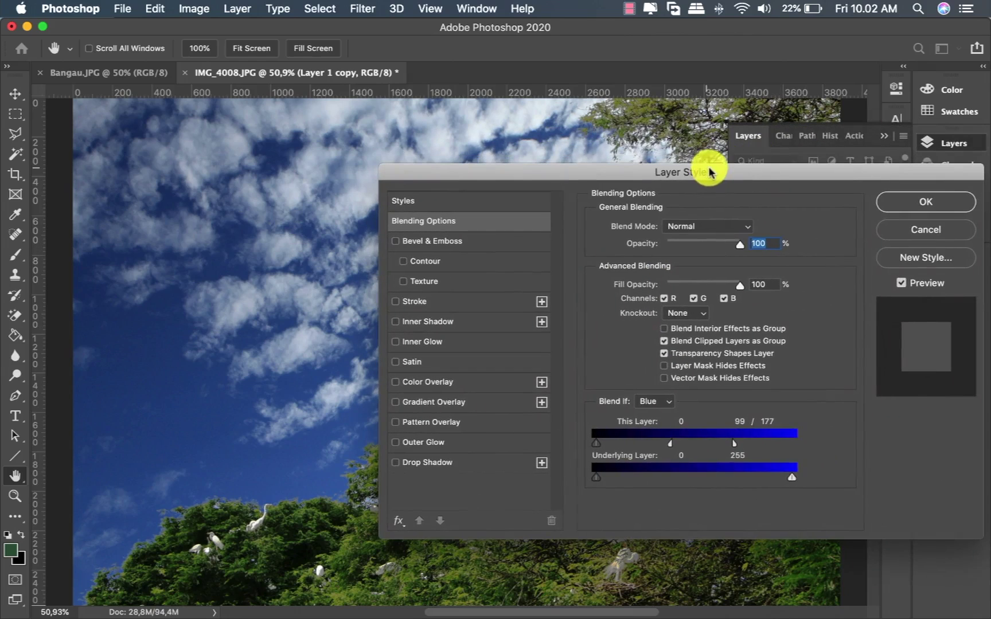
click(900, 203)
Collapse the Layers panel to view the finished composite.
click(756, 134)
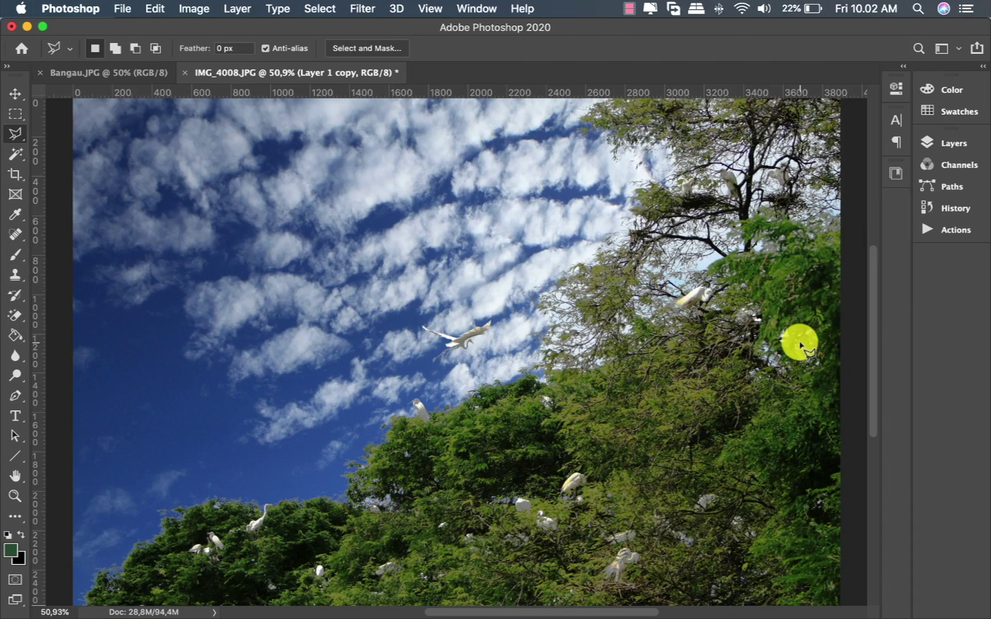